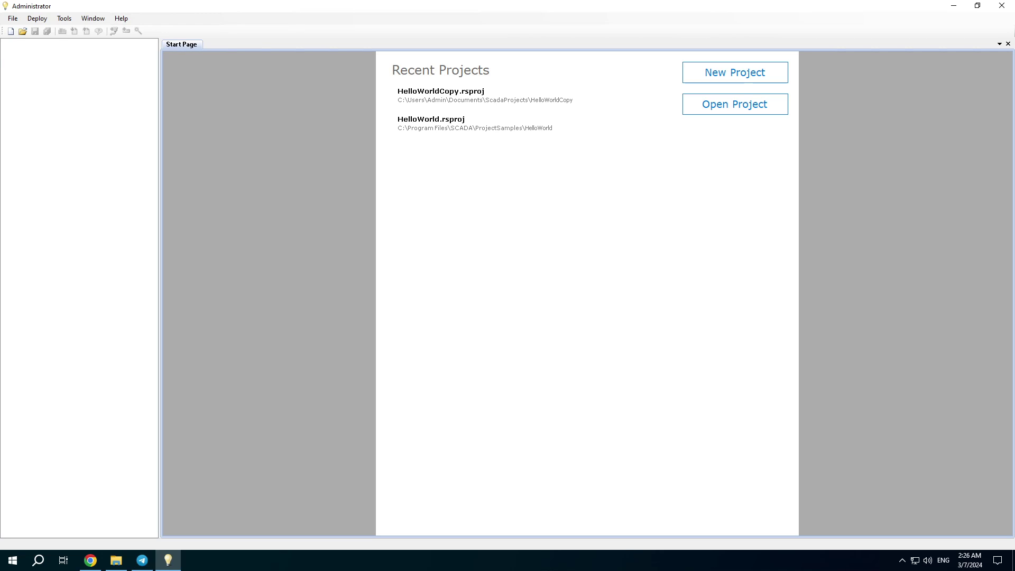
# - Open HelloWorldCopy.rsproj, expand Communicator's Telegram Line, and show the Server's Modules page
pyautogui.click(507, 100)
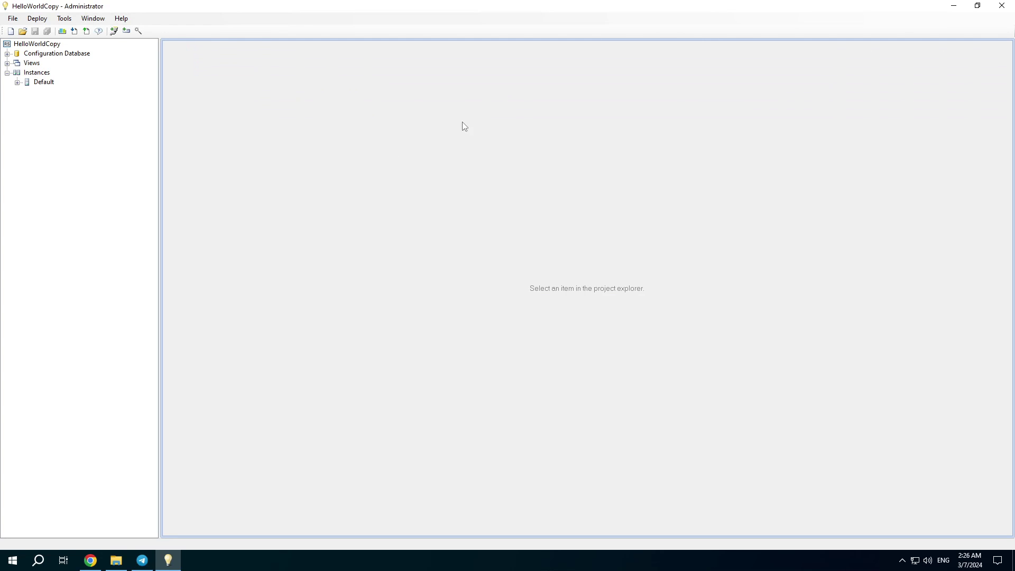
pyautogui.click(17, 82)
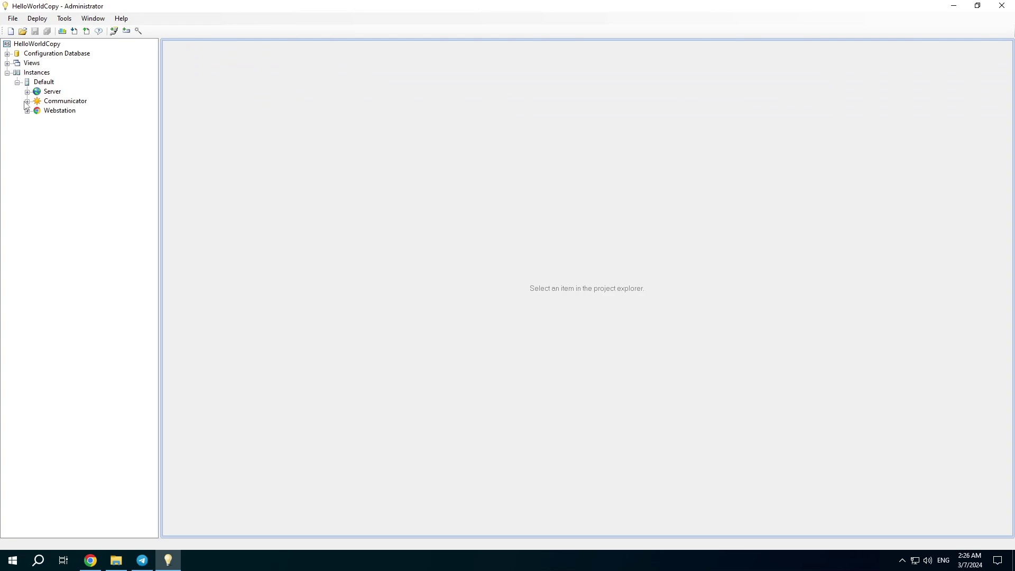
pyautogui.click(27, 101)
pyautogui.click(37, 139)
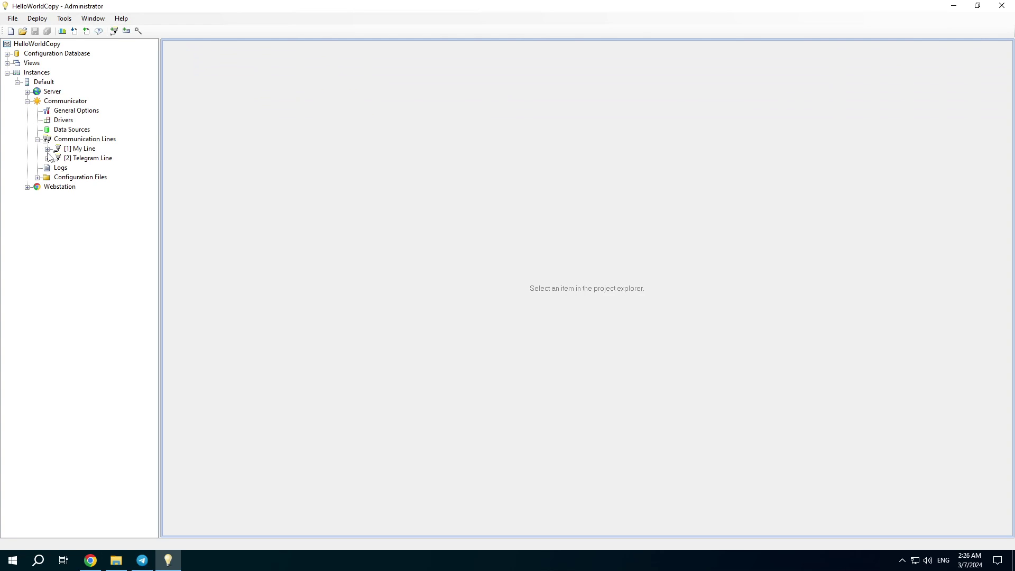
pyautogui.click(47, 158)
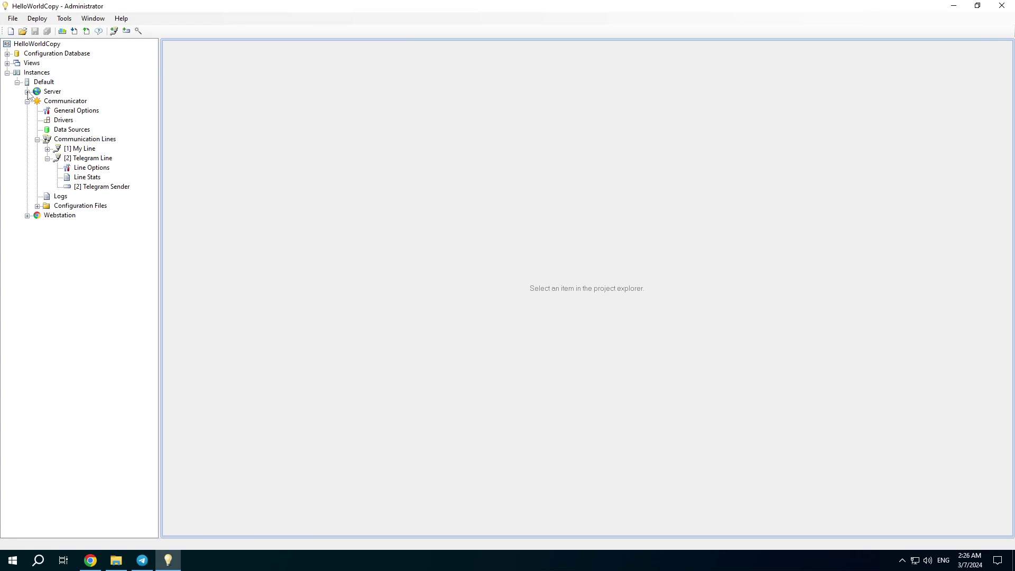
pyautogui.click(28, 92)
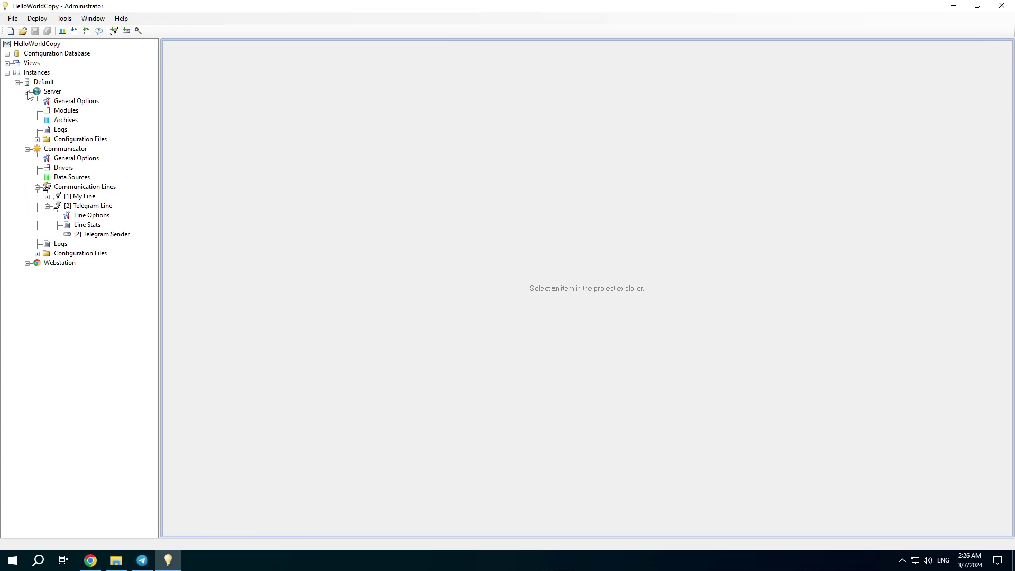
pyautogui.click(63, 111)
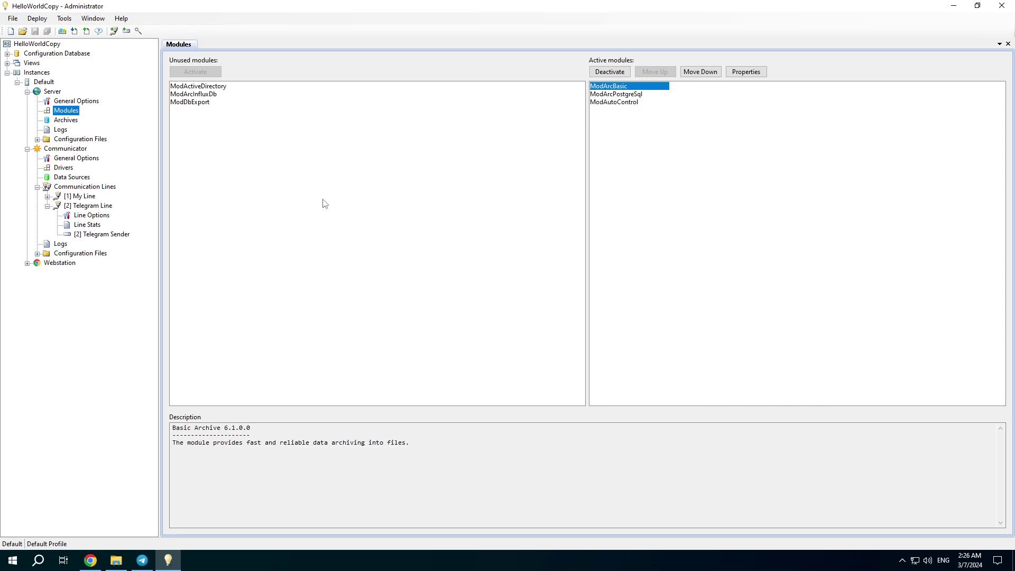
# - Open ModAutoControl's properties and expand Group 1 > Trigger 1 > Commands
pyautogui.click(615, 102)
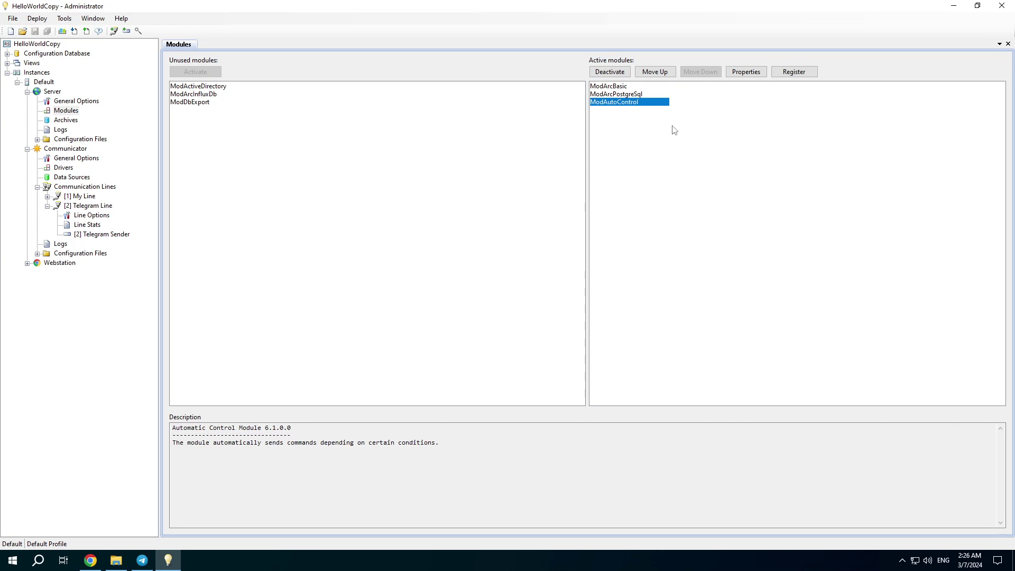
pyautogui.click(745, 72)
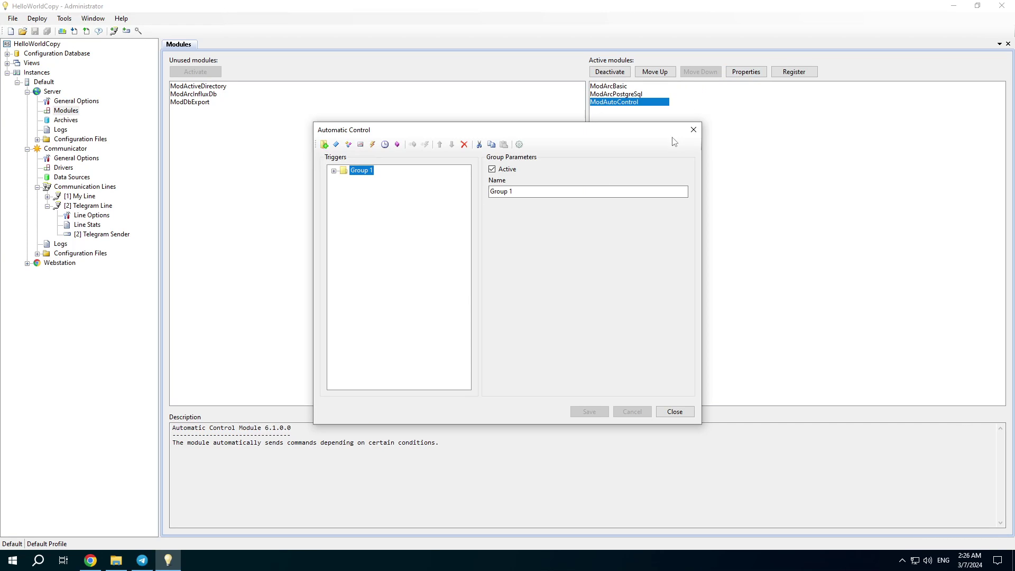
pyautogui.click(334, 171)
pyautogui.click(344, 180)
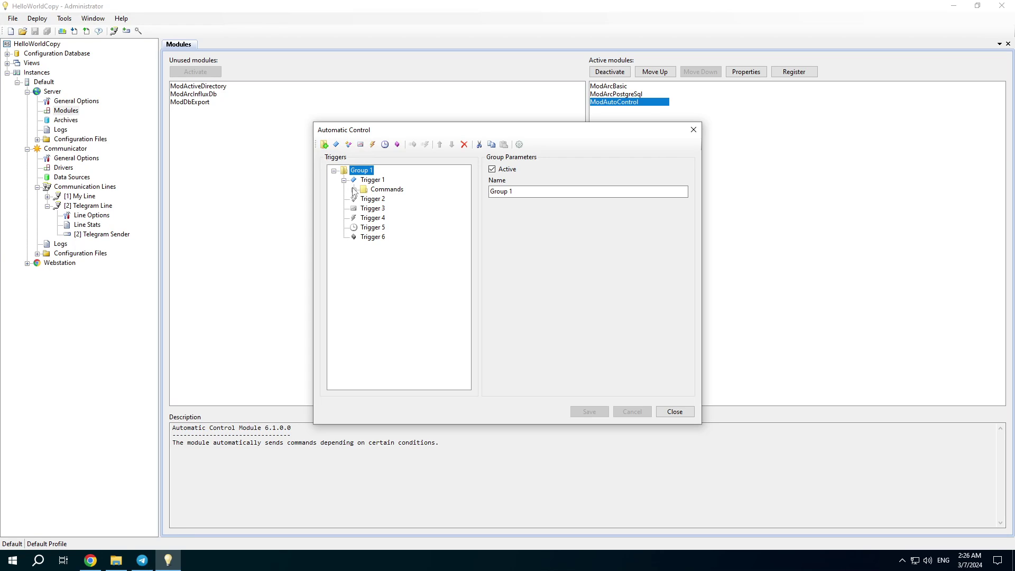
pyautogui.click(354, 190)
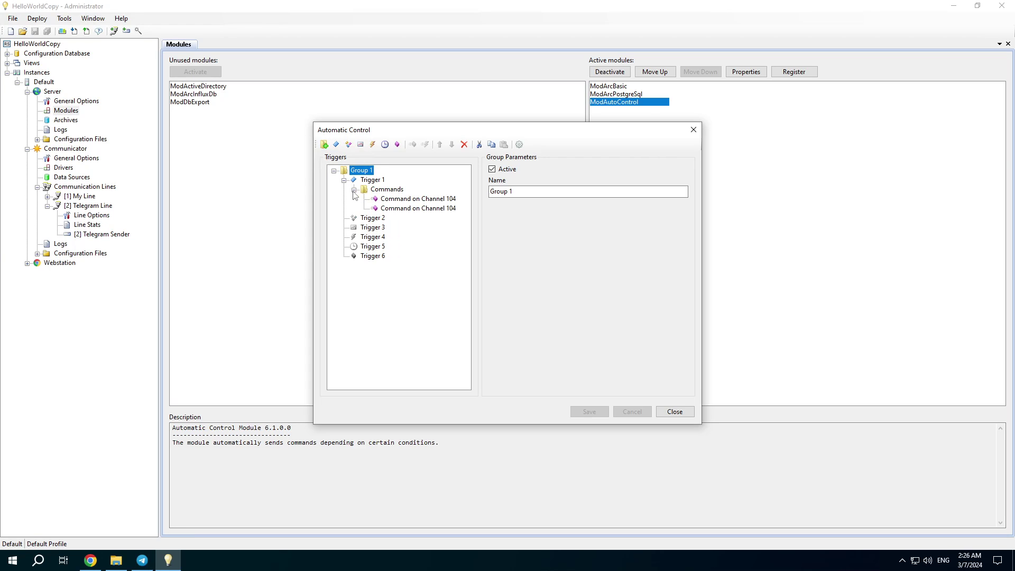
pyautogui.click(378, 192)
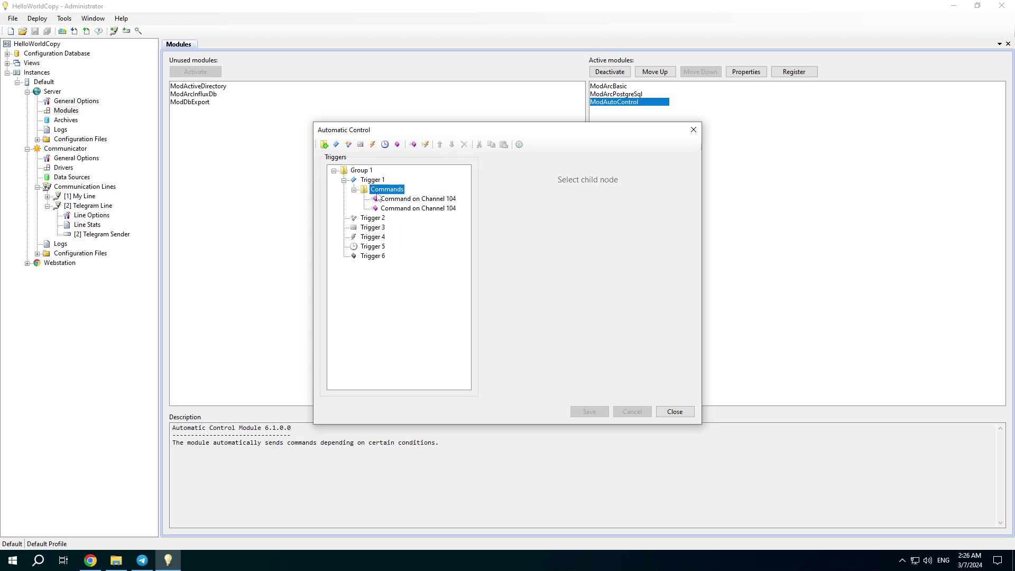
# - Add two commands to Trigger 1 and set the first one's device to Telegram Sender (Device 2)
pyautogui.click(413, 144)
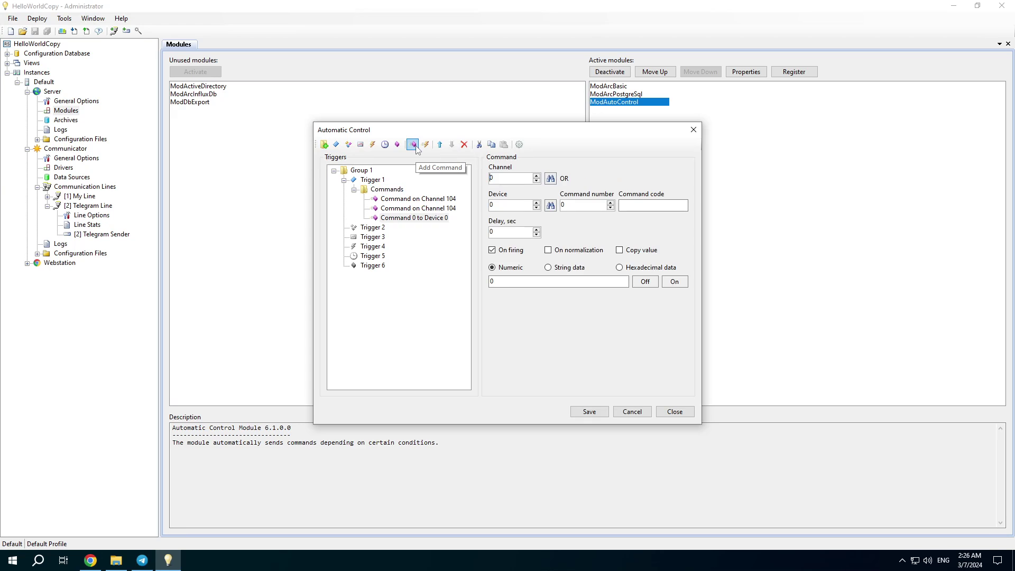
pyautogui.click(413, 144)
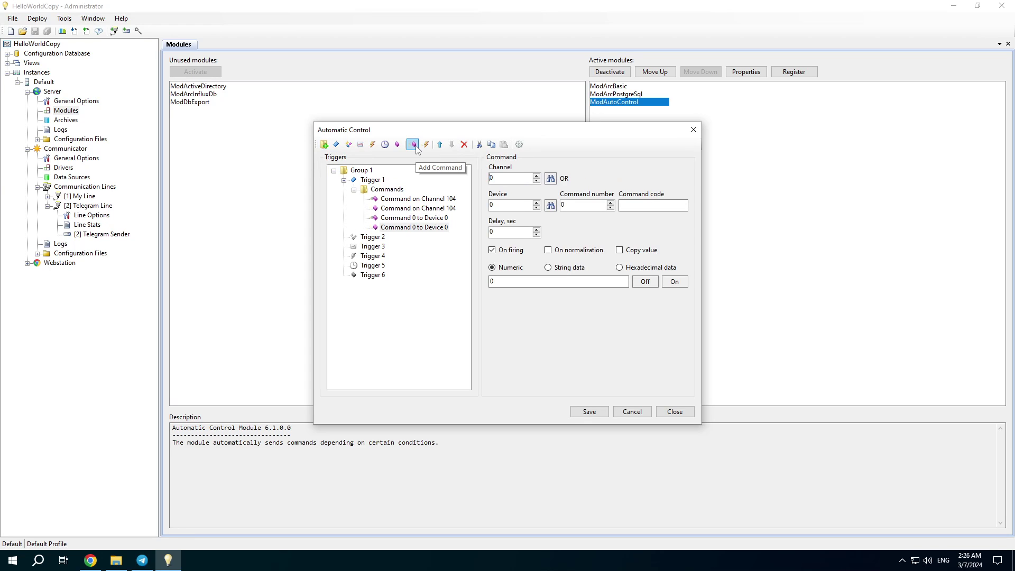
pyautogui.click(408, 219)
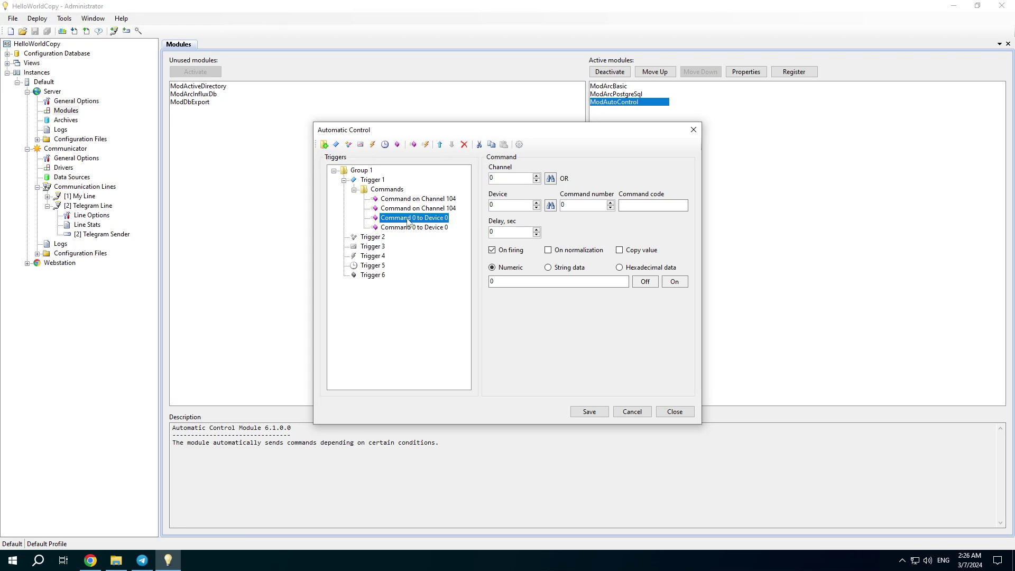
pyautogui.click(550, 207)
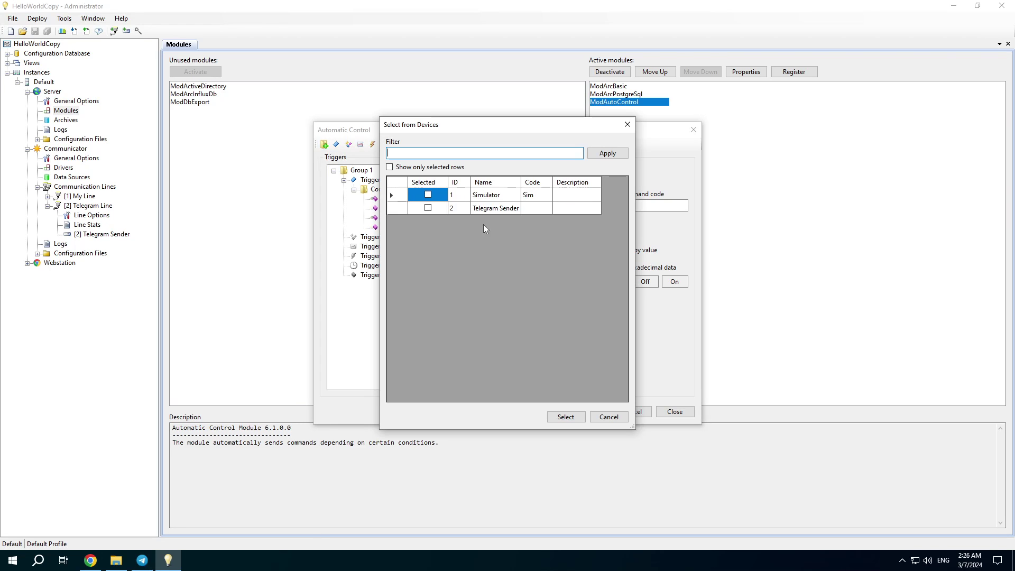
pyautogui.click(429, 209)
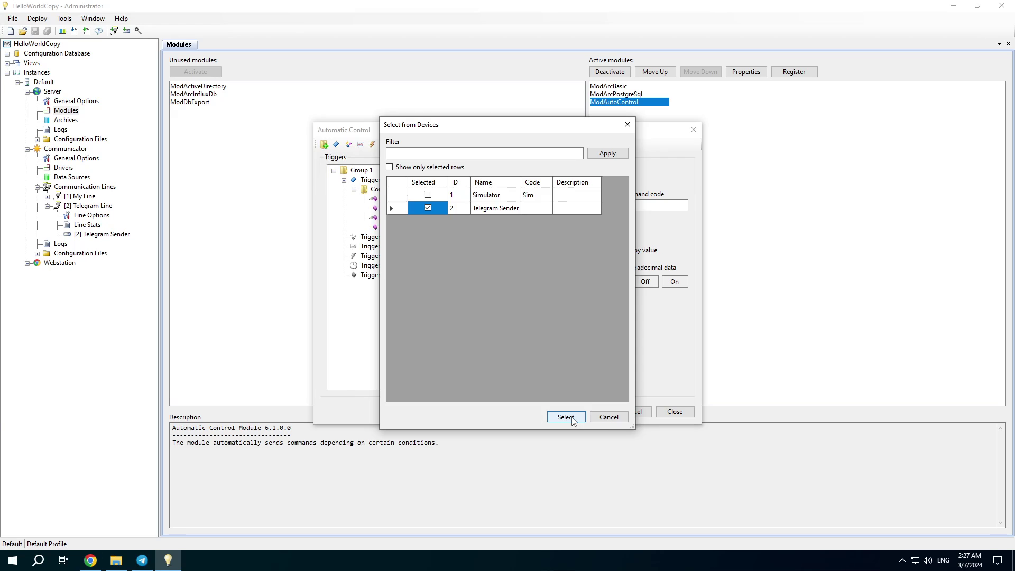
pyautogui.click(566, 418)
pyautogui.click(632, 206)
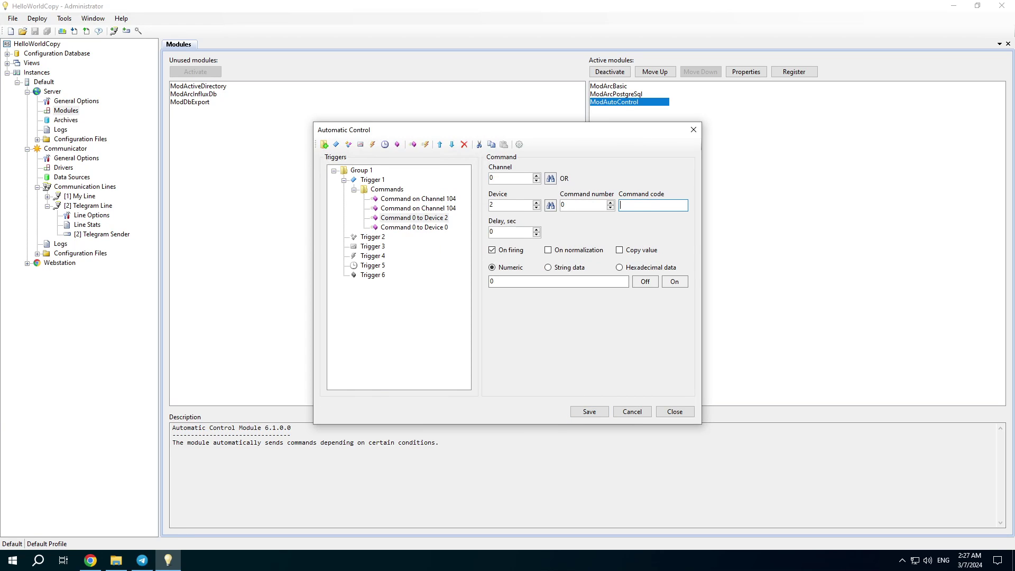
# - Give the Telegram command code Notif and string data starting with 'RsGroup;'
pyautogui.write('Notif')
pyautogui.click(549, 268)
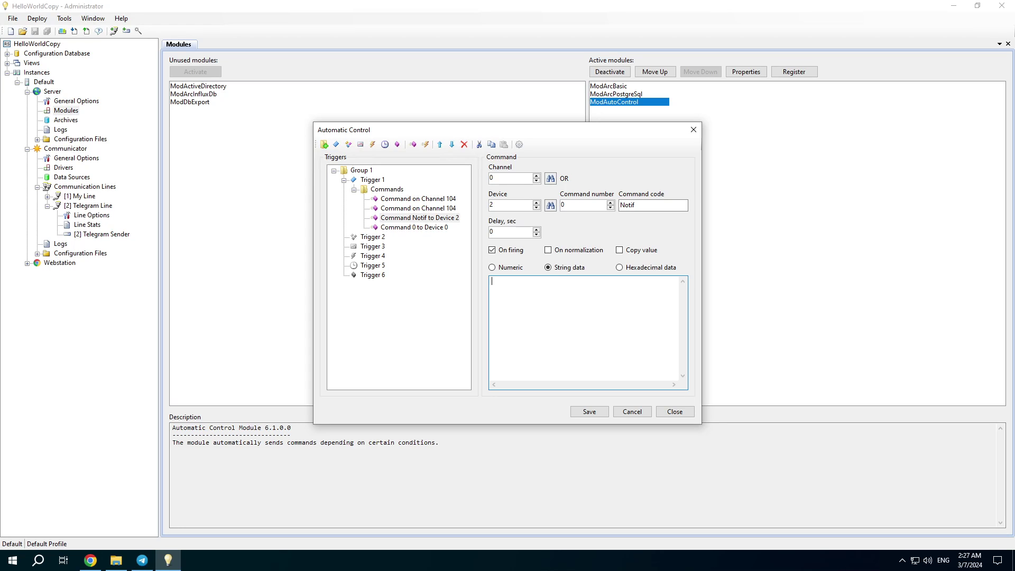
pyautogui.write('RsGroup;')
# - In the docs, scroll to Variables of Telecontrol Commands and copy {CnlNum}, {CnlName}
pyautogui.click(90, 560)
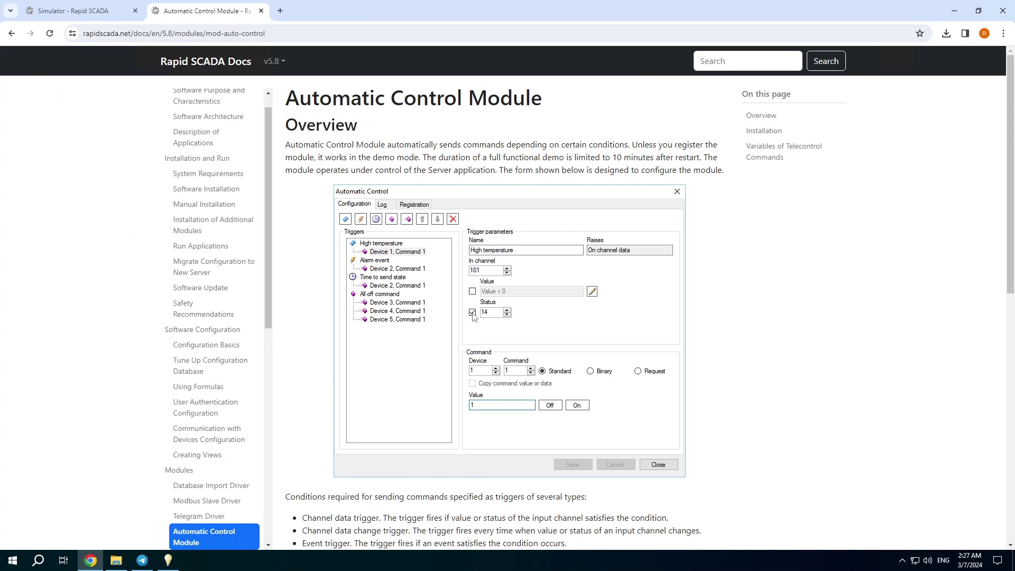
pyautogui.scroll(-3, 476, 317)
pyautogui.scroll(-7, 477, 318)
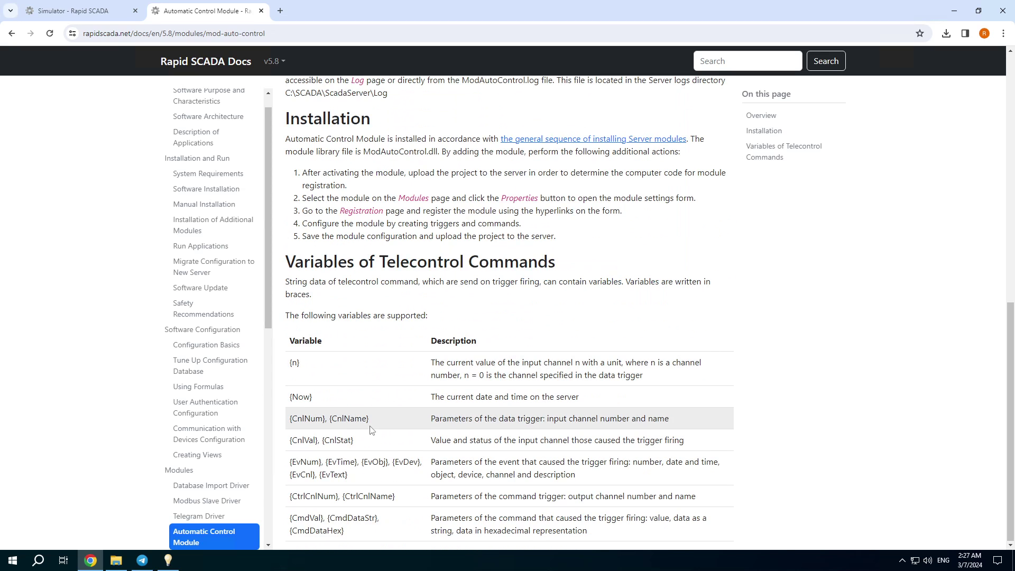
pyautogui.moveTo(373, 423); pyautogui.dragTo(290, 427)
pyautogui.hotkey('ctrl', 'c')
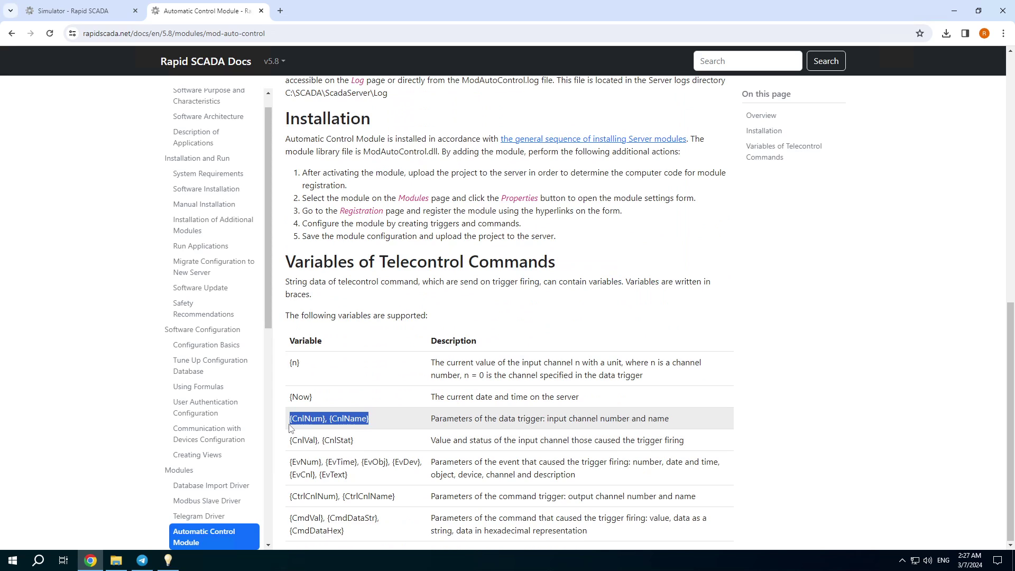
# - Make the command text read 'RsGroup; Alarm! [{CnlNum}] {CnlName} = {0} [{Now}]'
pyautogui.click(168, 561)
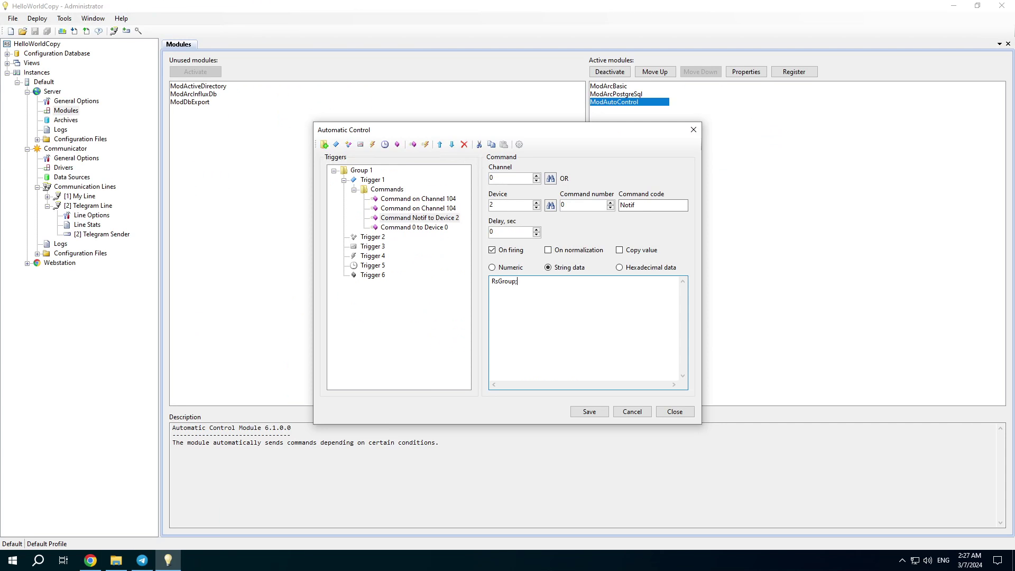
pyautogui.write('Alarm!')
pyautogui.hotkey('ctrl', 'v')
pyautogui.write('[')
pyautogui.press('BackSpace')
pyautogui.write(']')
pyautogui.write('{}')
pyautogui.write('0')
pyautogui.write('{Now')
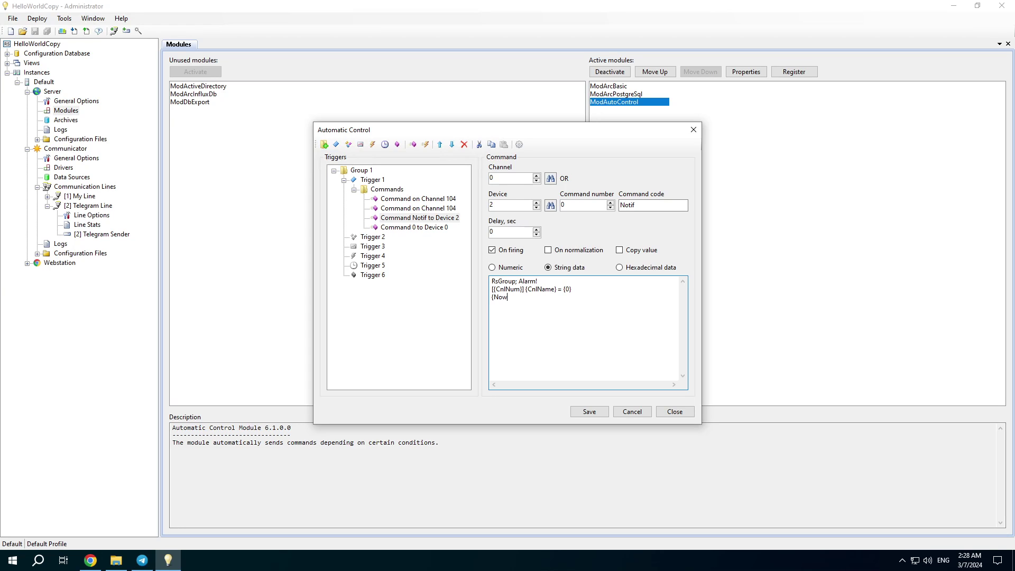
pyautogui.write('}')
# - Select the whole Alarm message, then move to the second new command's device setting
pyautogui.hotkey('ctrl', 'a')
pyautogui.hotkey('ctrl', 'c')
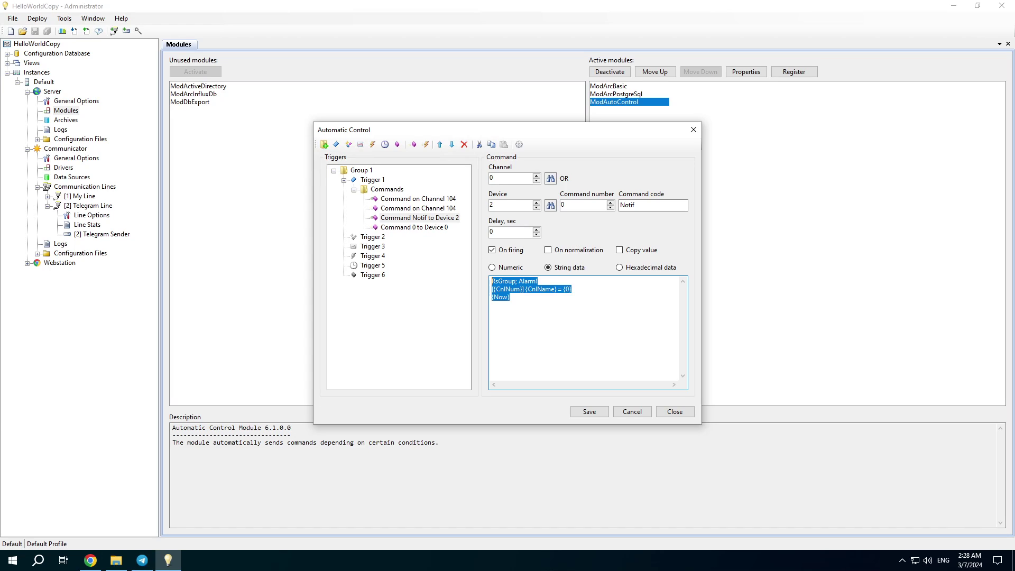
pyautogui.click(407, 228)
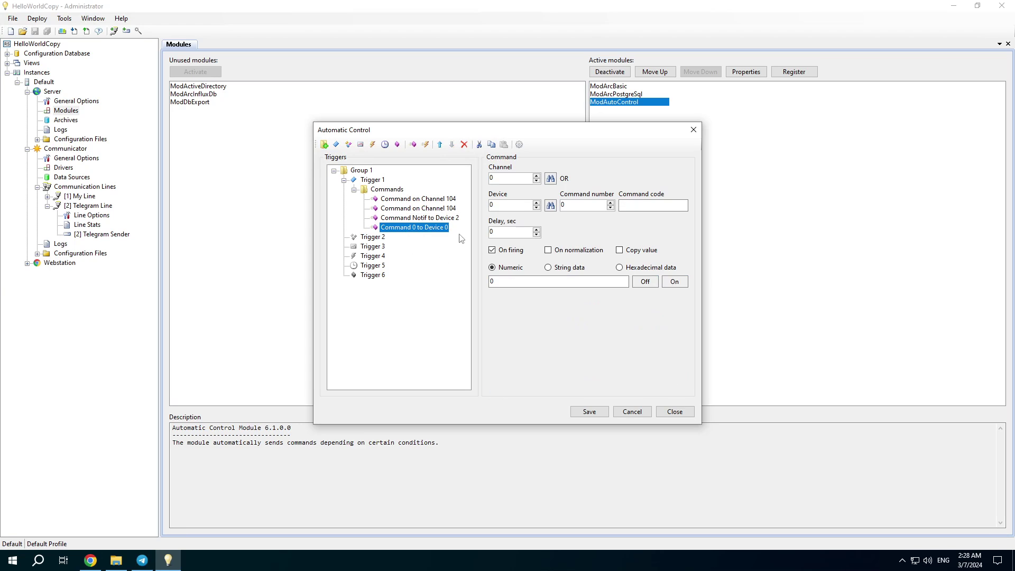
pyautogui.click(550, 206)
# - Point the second command at Telegram Sender with On firing off, code Notif and string data
pyautogui.click(428, 208)
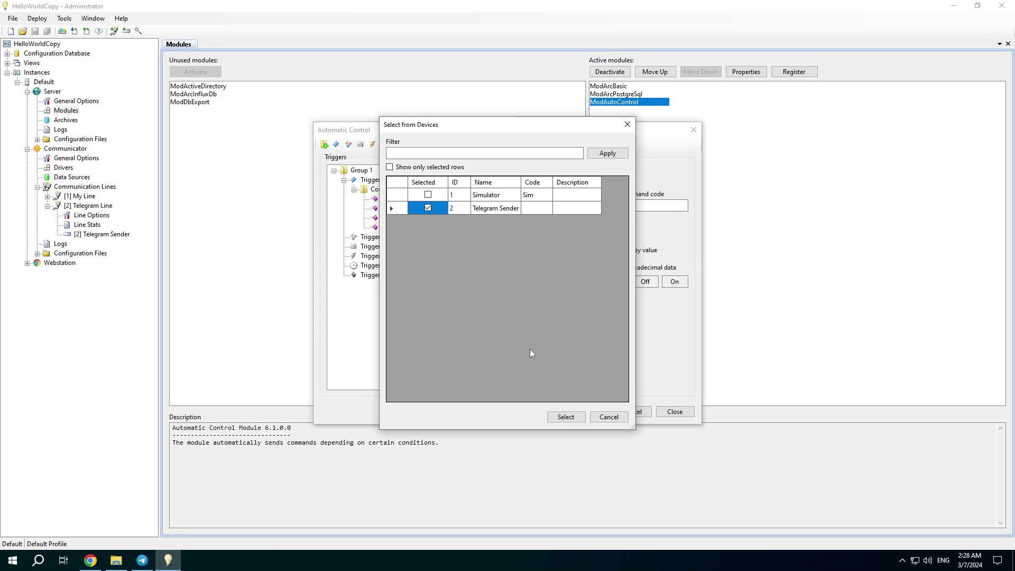
pyautogui.click(566, 417)
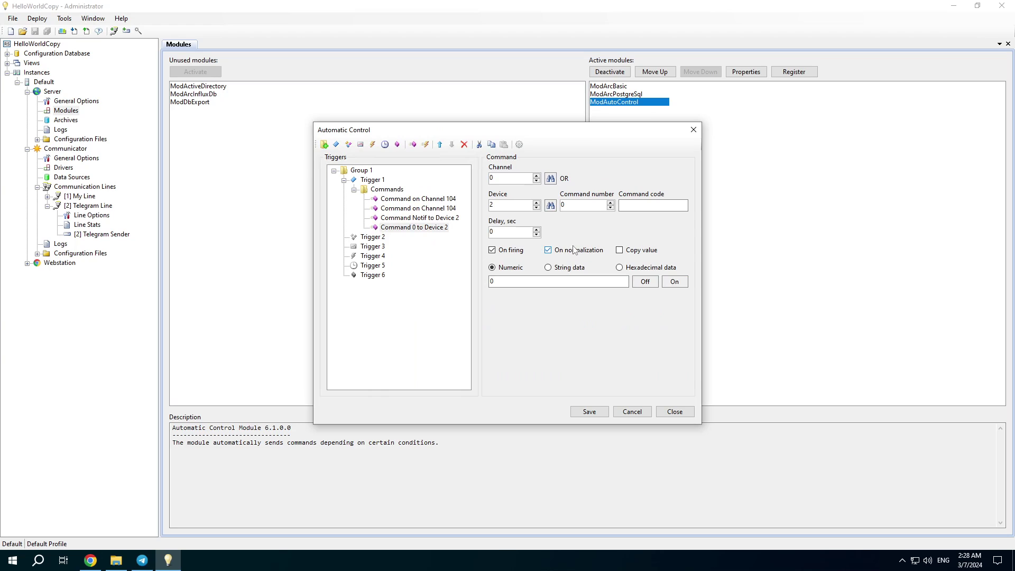
pyautogui.click(512, 250)
pyautogui.click(654, 205)
pyautogui.write('Notif')
pyautogui.click(553, 269)
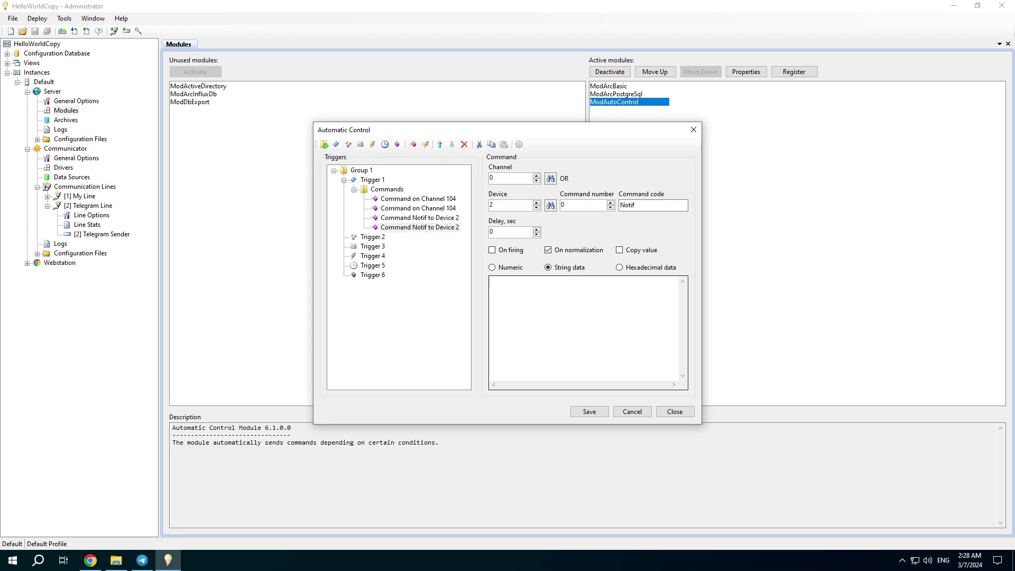
# - Paste the message template, change Alarm! to Normal, and save the command
pyautogui.press('Tab')
pyautogui.hotkey('ctrl', 'v')
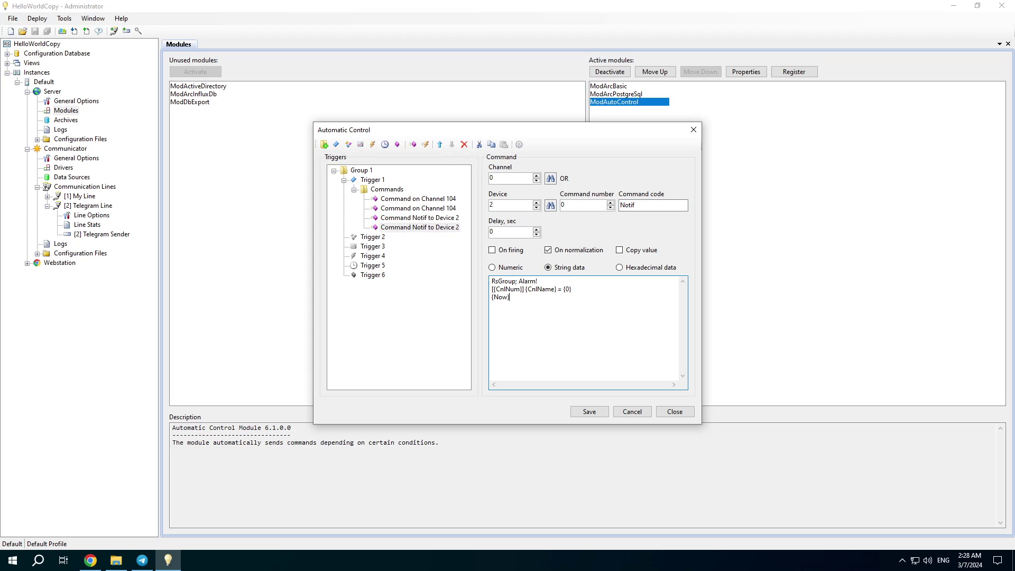
pyautogui.moveTo(519, 281); pyautogui.dragTo(537, 281)
pyautogui.write('Normal')
pyautogui.click(590, 412)
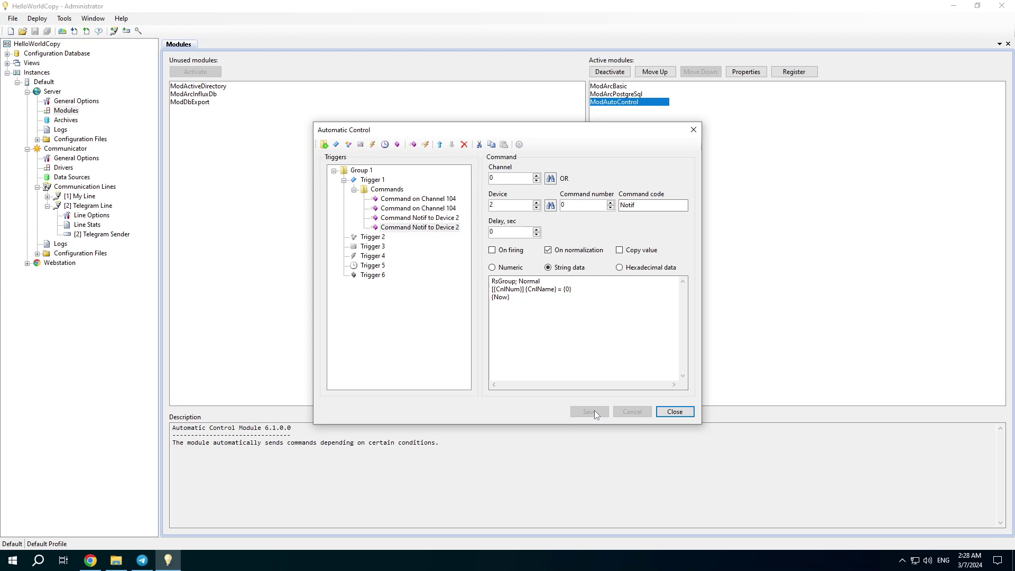
pyautogui.click(677, 412)
# - Upload the configuration with the Default profile and close the success report
pyautogui.hotkey('ctrl', 'u')
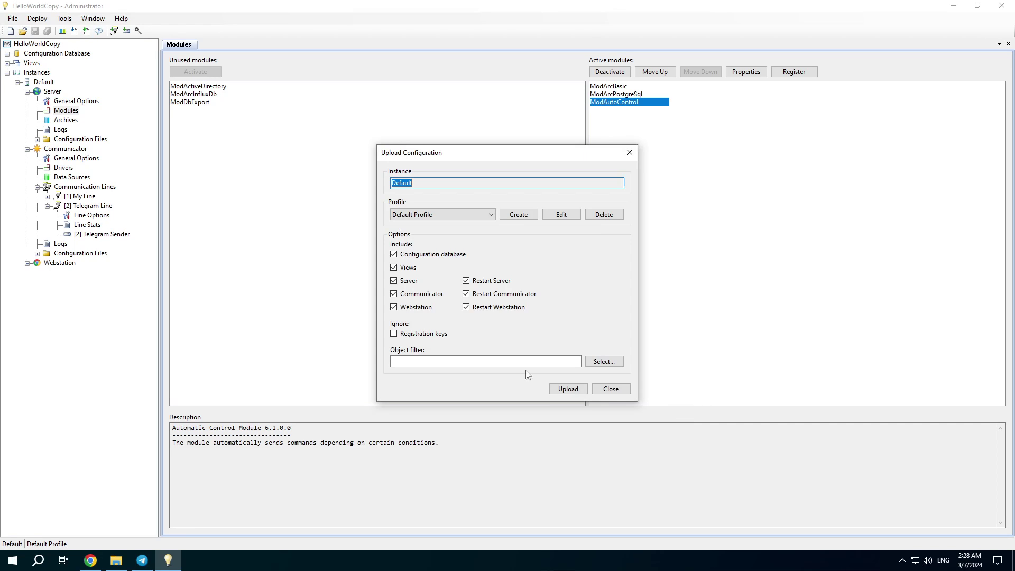
pyautogui.click(569, 390)
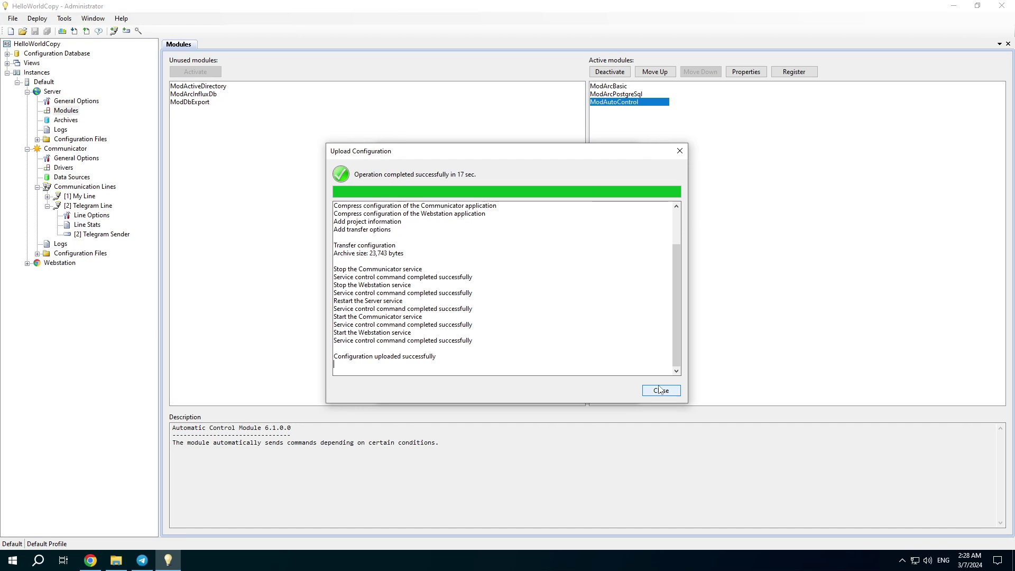
pyautogui.click(660, 390)
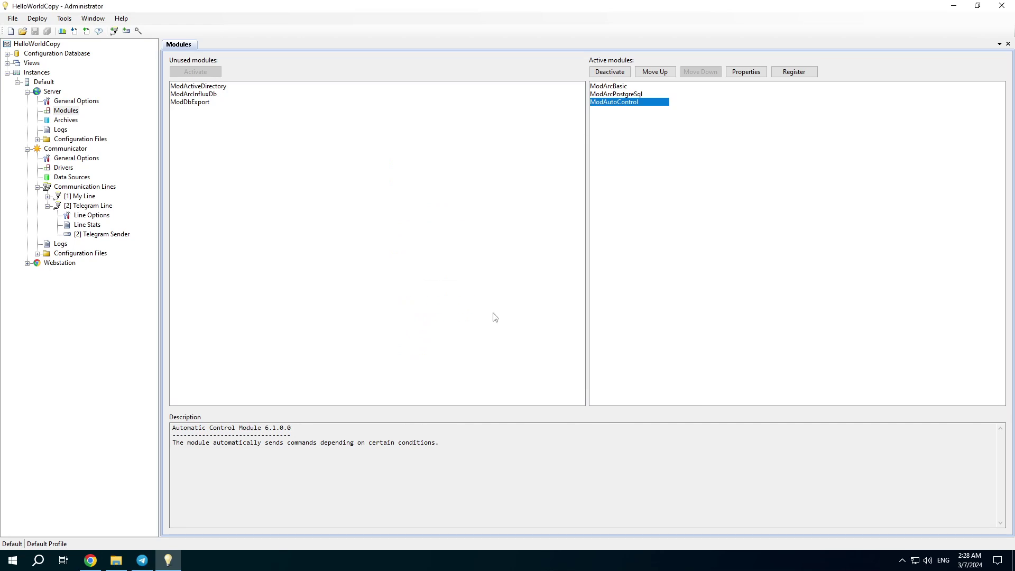
# - Open ModAutoControl.log from the Server's module logs and check Telegram Sender's Normal status
pyautogui.click(60, 130)
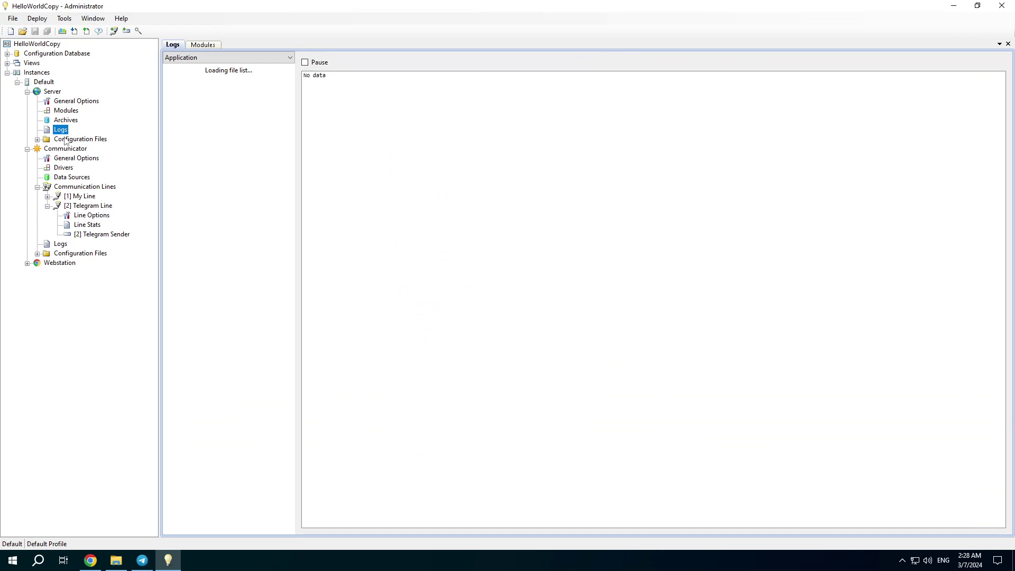
pyautogui.click(236, 60)
pyautogui.click(224, 82)
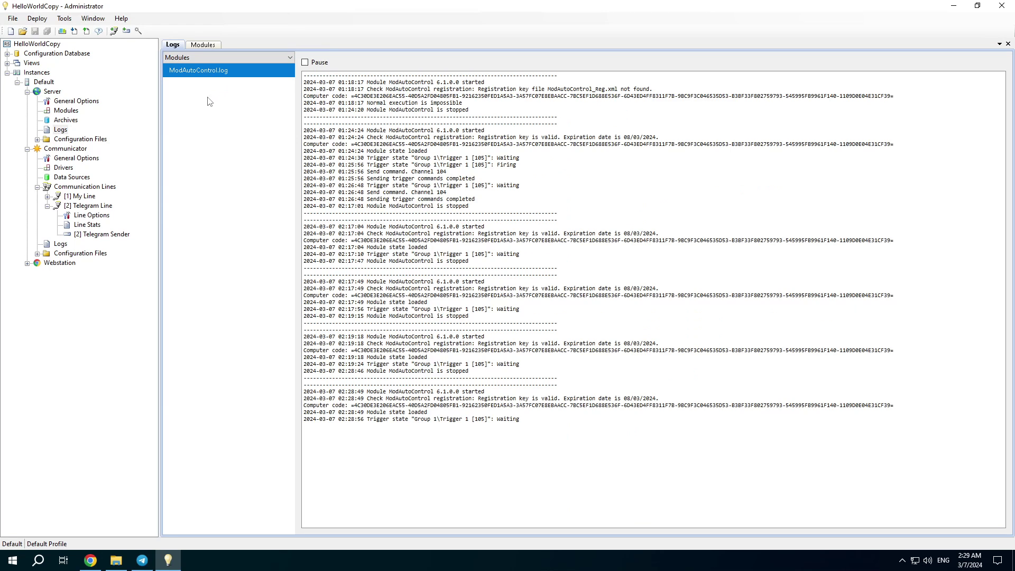
pyautogui.click(100, 234)
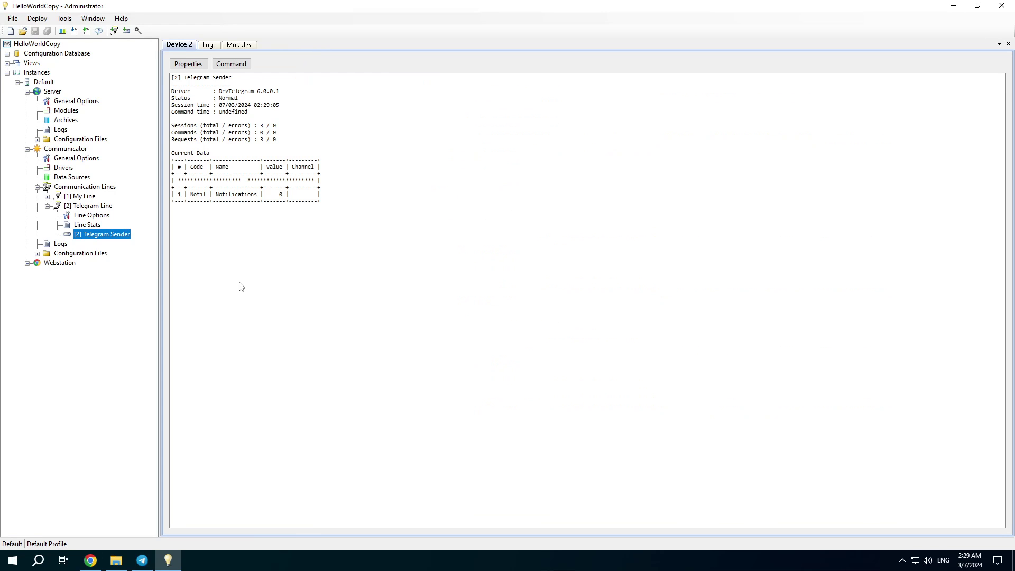
# - In the Simulator view, send 1 and then 12 to Analog Output
pyautogui.click(95, 563)
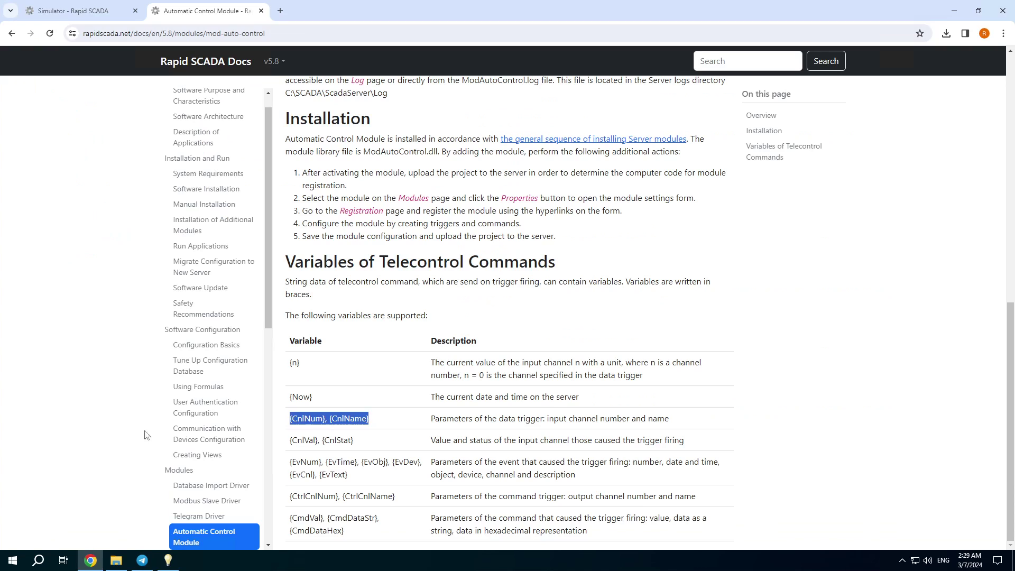
pyautogui.click(86, 11)
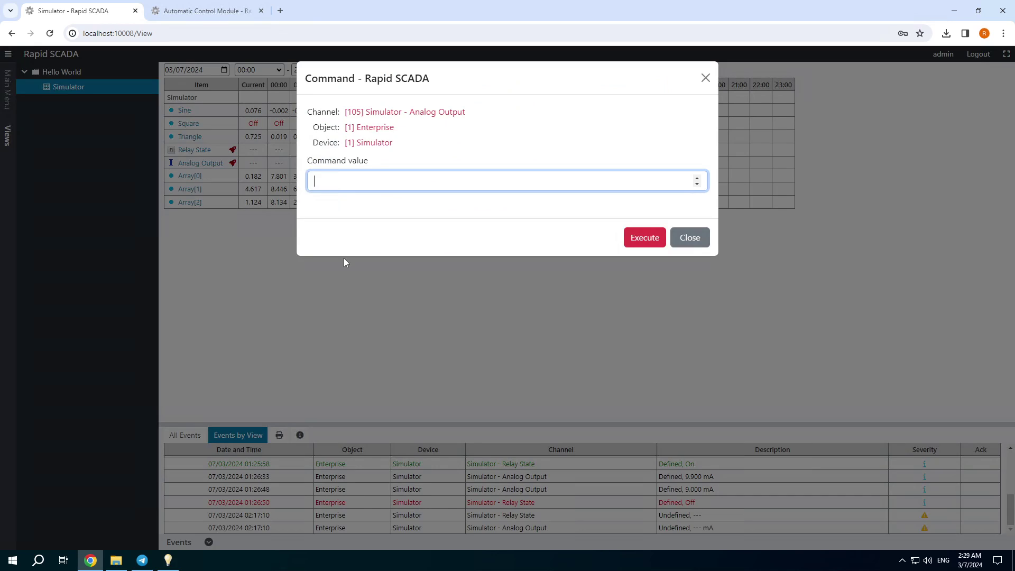
pyautogui.write('1')
pyautogui.click(644, 237)
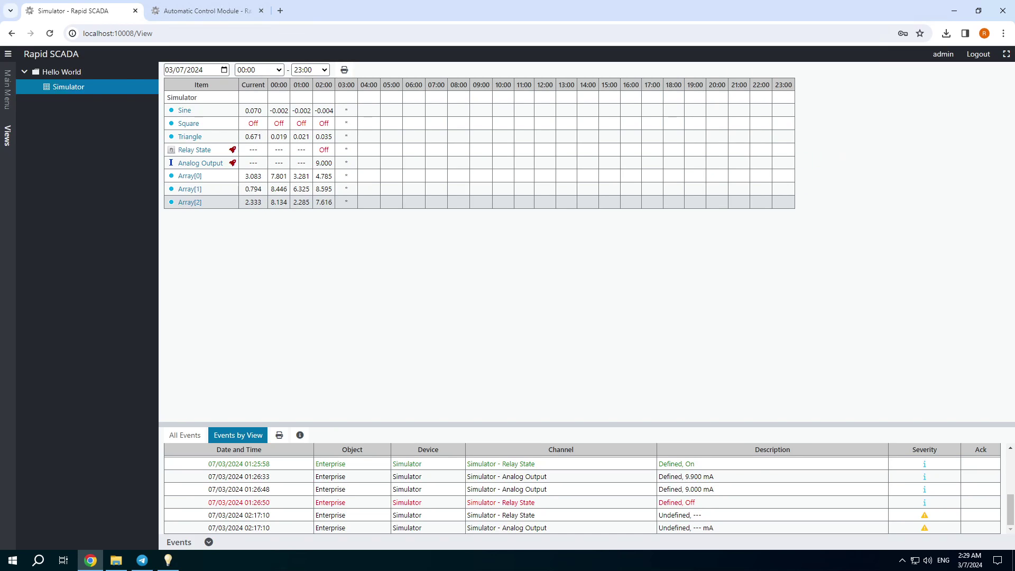
pyautogui.click(233, 163)
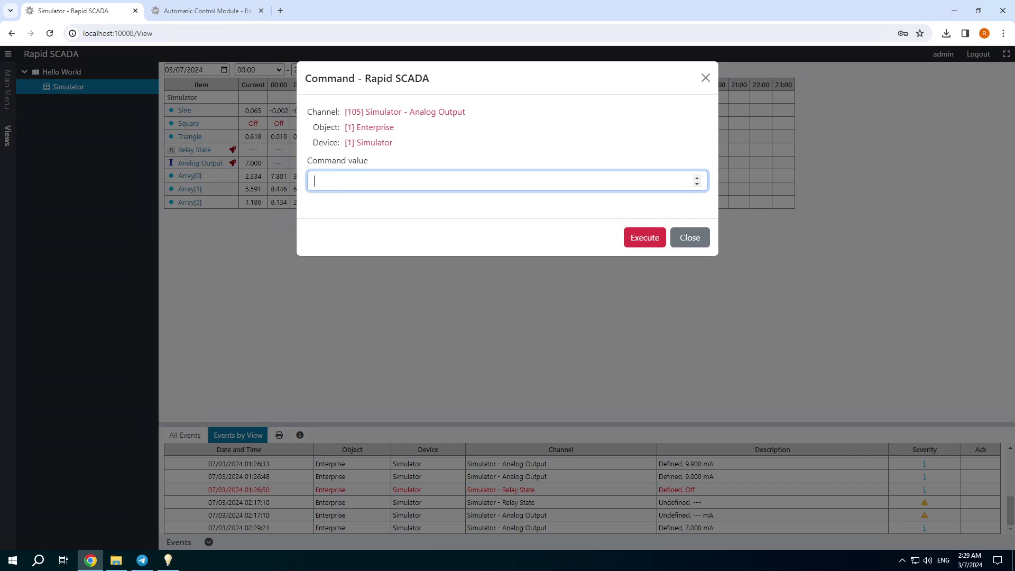
pyautogui.write('12')
pyautogui.click(645, 238)
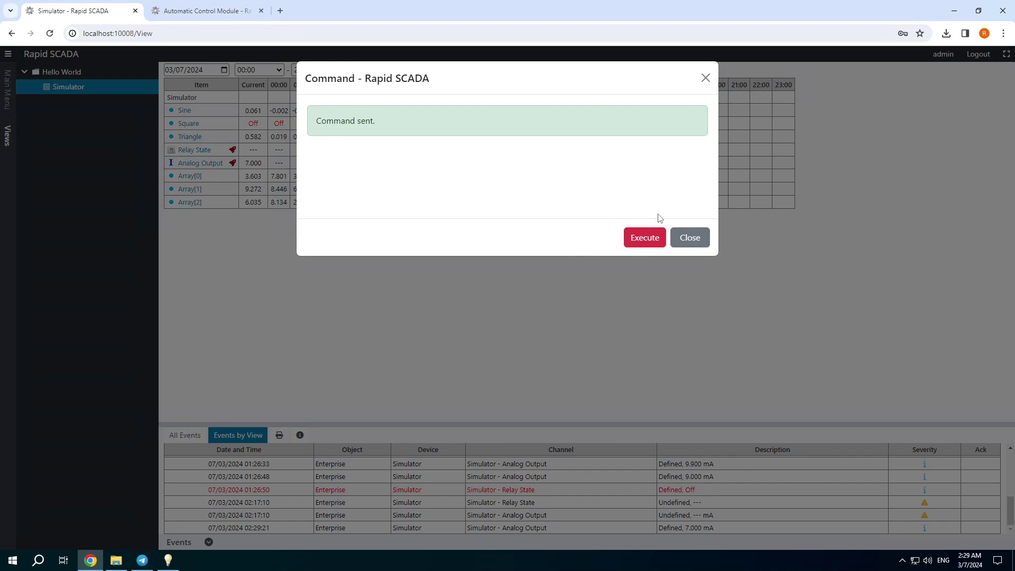
pyautogui.click(570, 257)
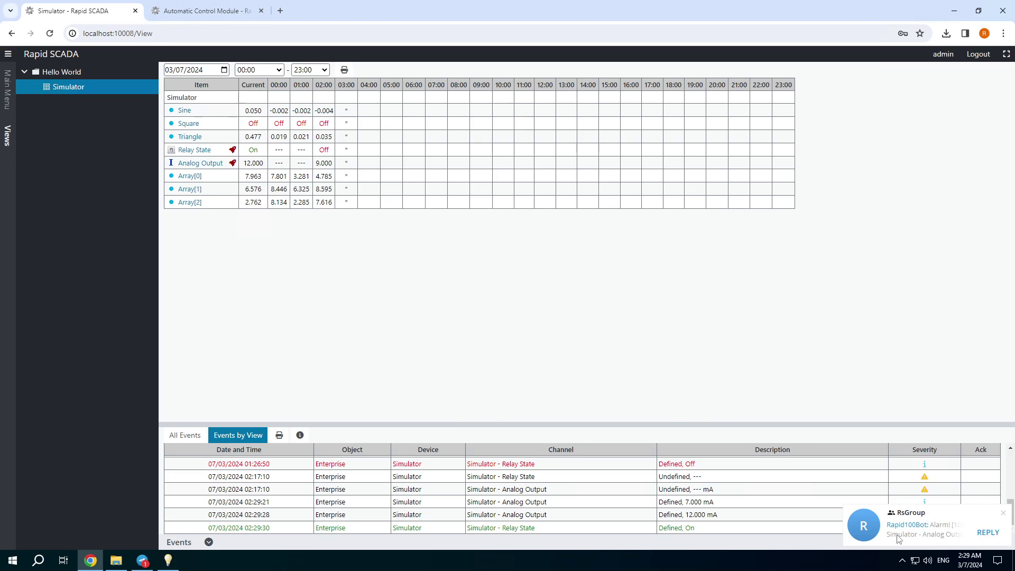
# - Heart the bot's Alarm message in RsGroup, then send a value of 5 to Analog Output
pyautogui.click(931, 526)
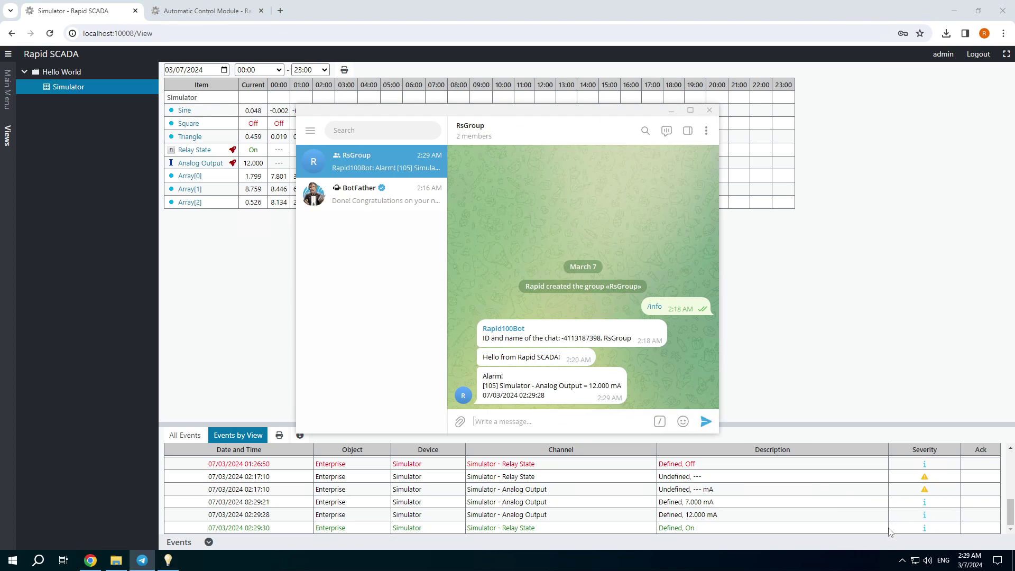
pyautogui.doubleClick(519, 405)
pyautogui.click(233, 164)
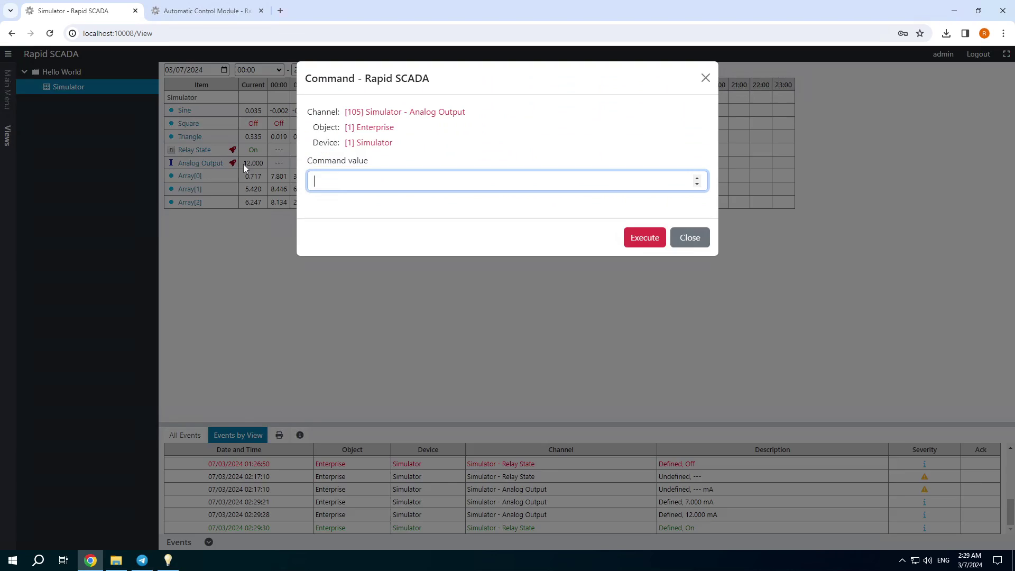
pyautogui.write('5')
pyautogui.click(642, 238)
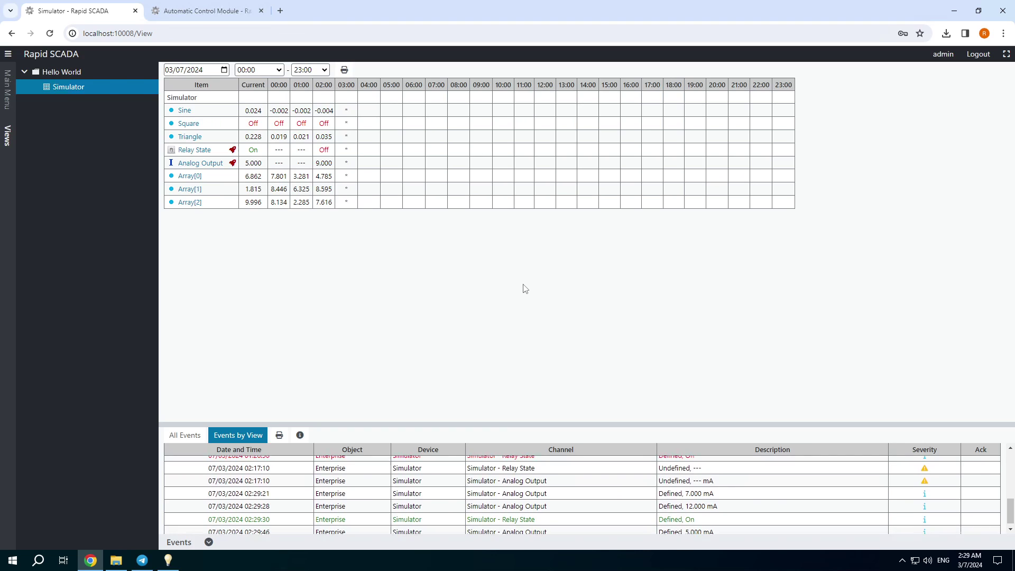
# - Heart the bot's Normal message, then view RsGroup's Group Info with its two members
pyautogui.click(931, 529)
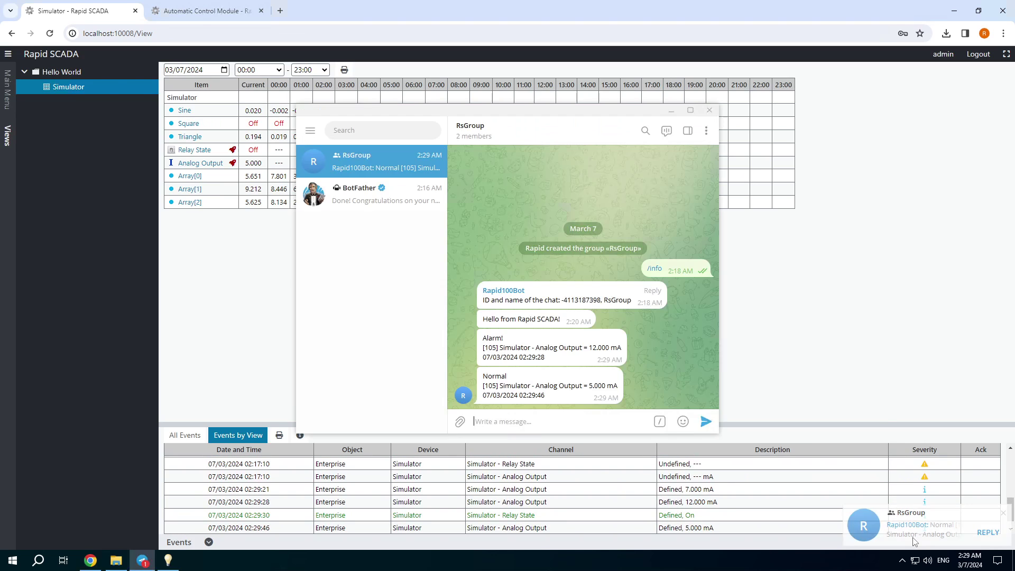
pyautogui.doubleClick(516, 404)
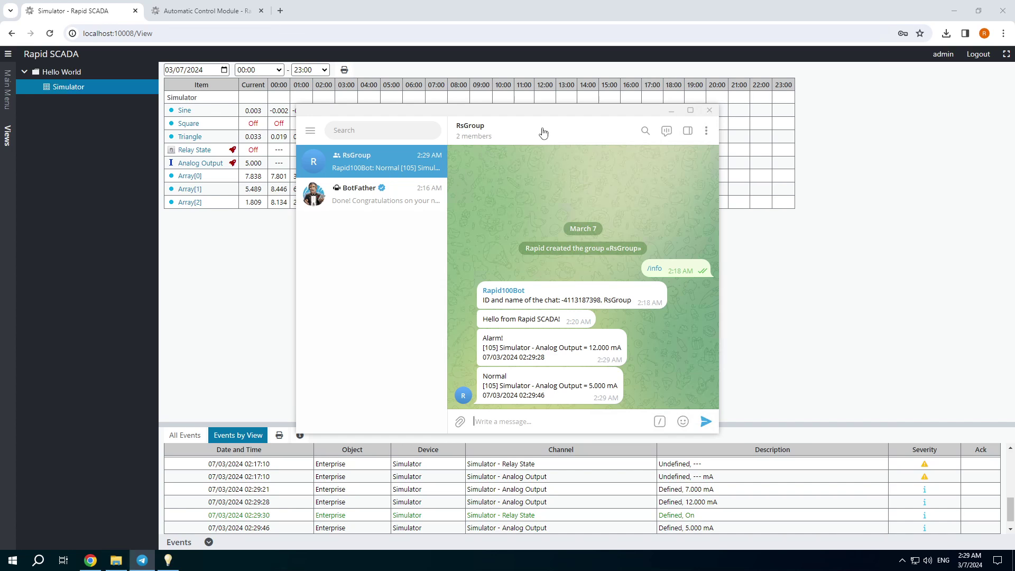
pyautogui.click(480, 131)
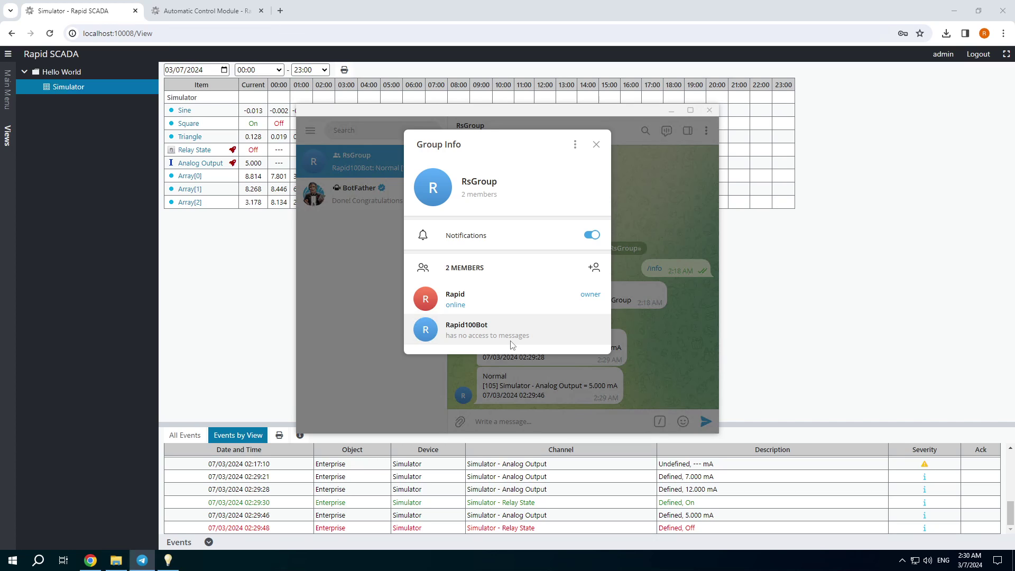
pyautogui.click(597, 146)
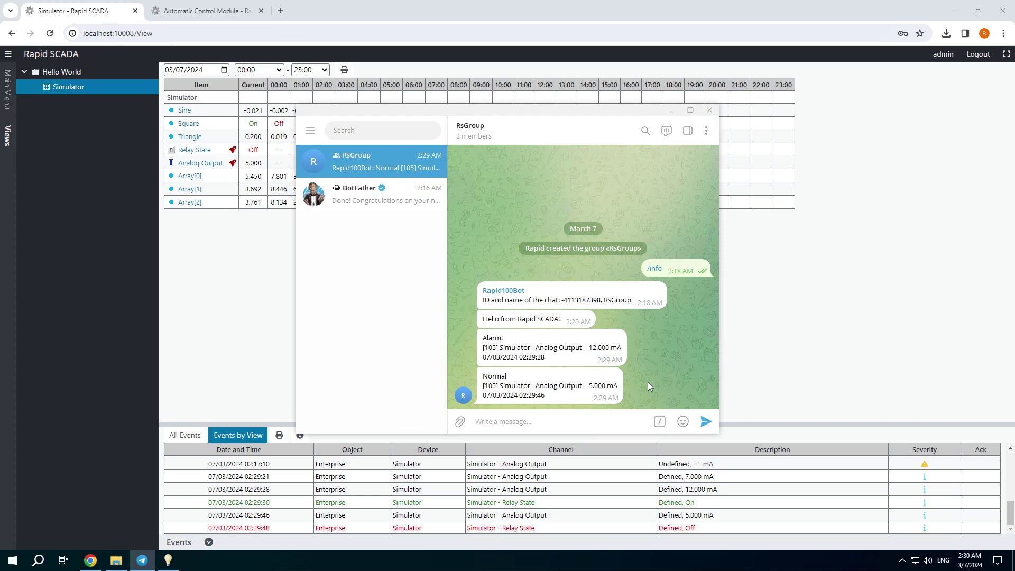